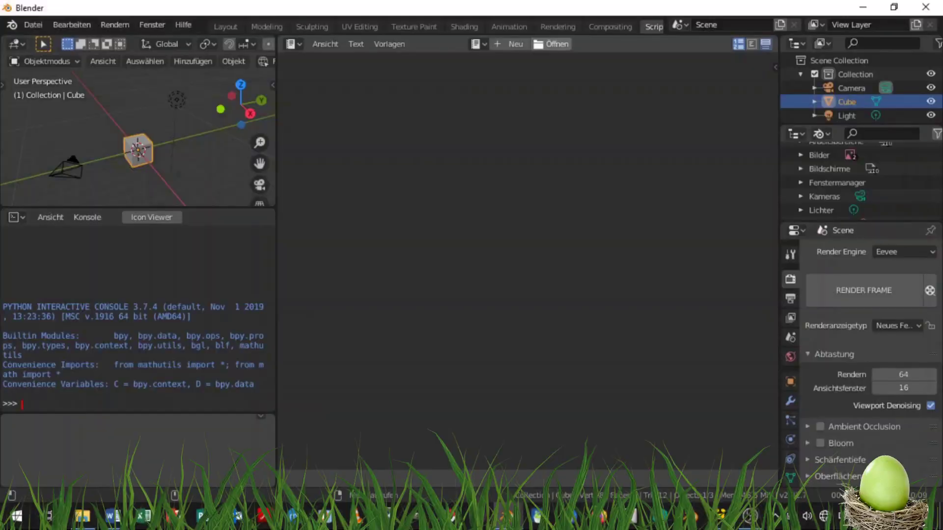
Step: Open TestTrack.py from the exported track scripts folder in Blender's text editor
click(551, 44)
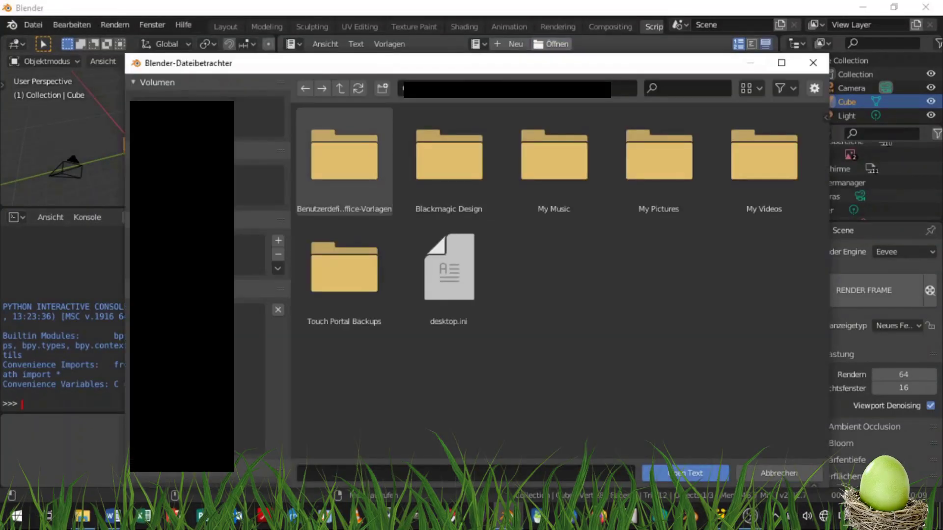
click(248, 313)
click(449, 275)
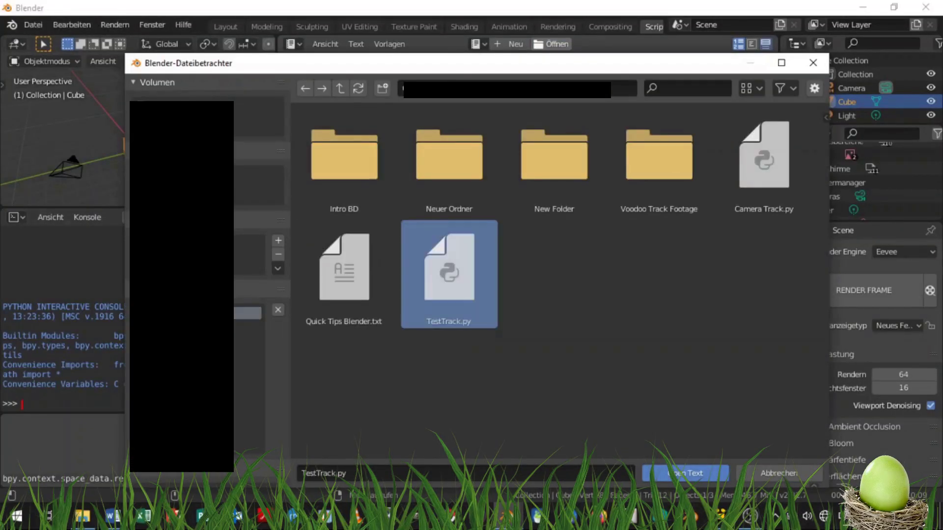
click(685, 473)
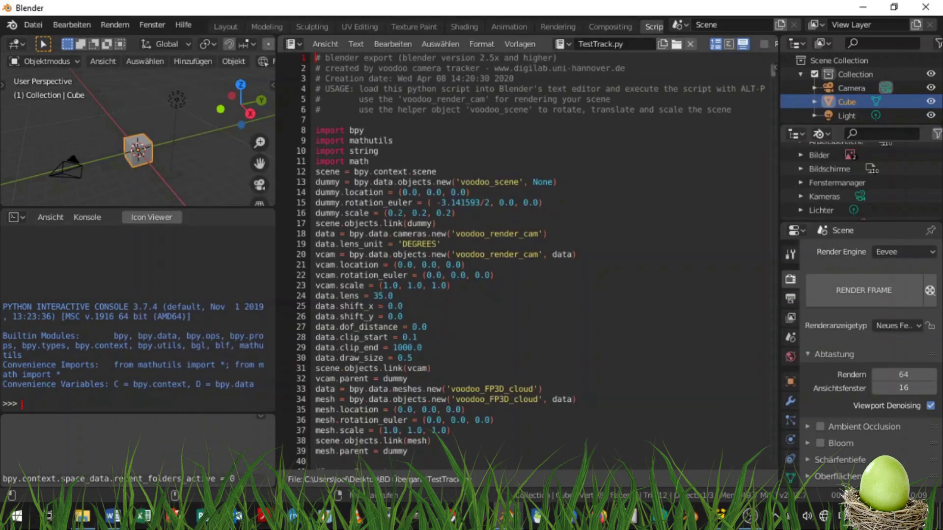
Step: Change lines 17 and 31 to bpy.context.collection.objects.link and delete the lens_unit line
drag(316, 223, 404, 223)
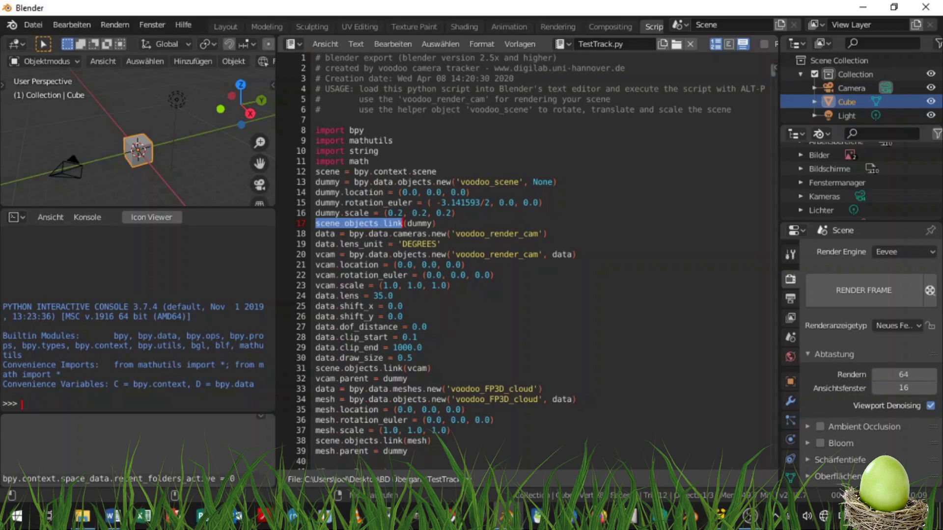
text(bpy.context.collection.objects.link)
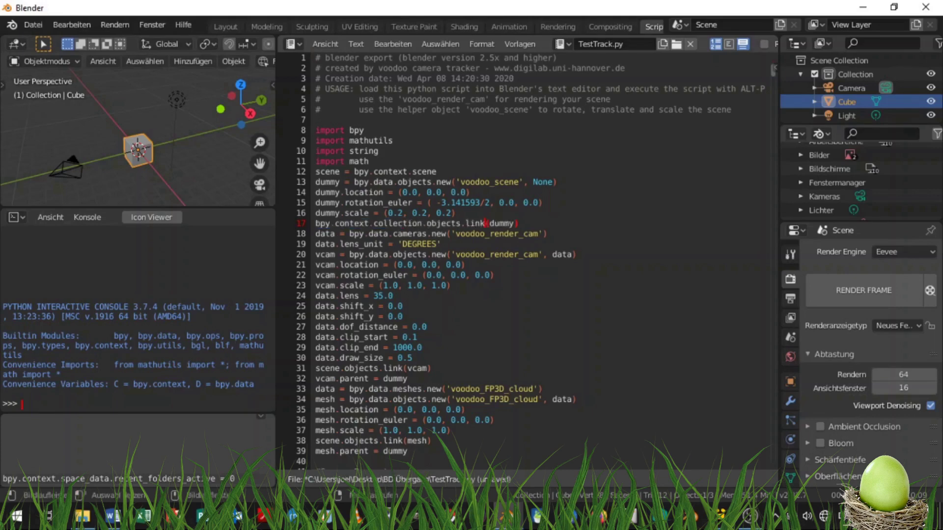
drag(441, 244, 315, 244)
key(BackSpace)
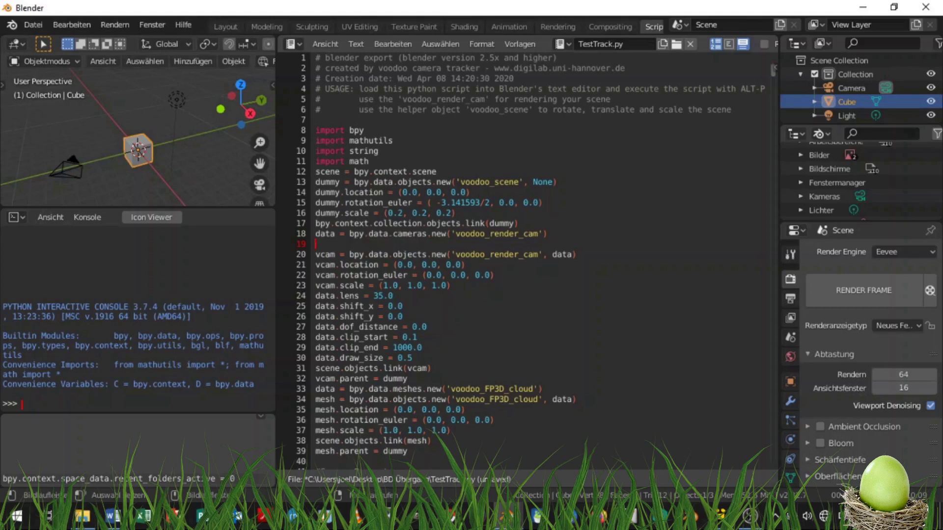
double_click(326, 368)
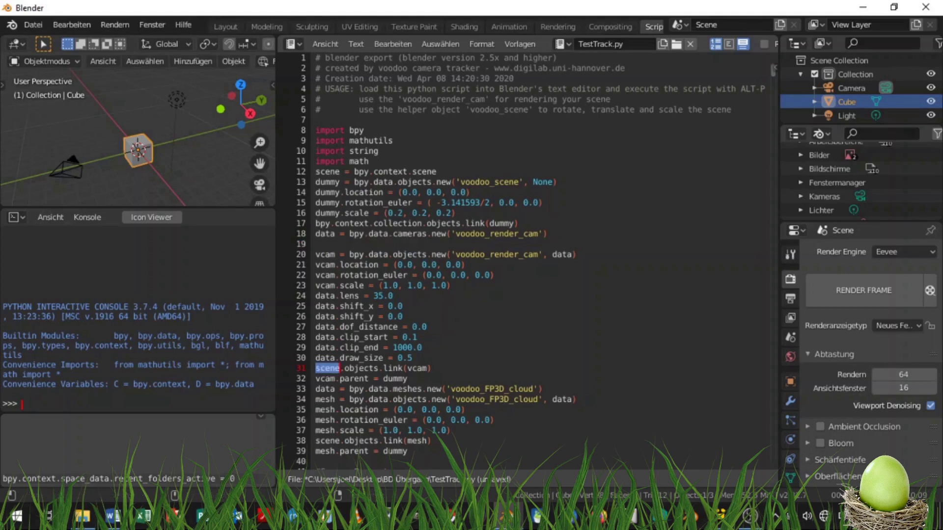
key(Delete)
key(Delete)
key(Delete)
key(Delete)
key(Delete)
key(Delete)
key(Delete)
key(Delete)
key(Delete)
key(Delete)
key(Delete)
key(Delete)
key(Delete)
key(Delete)
key(Delete)
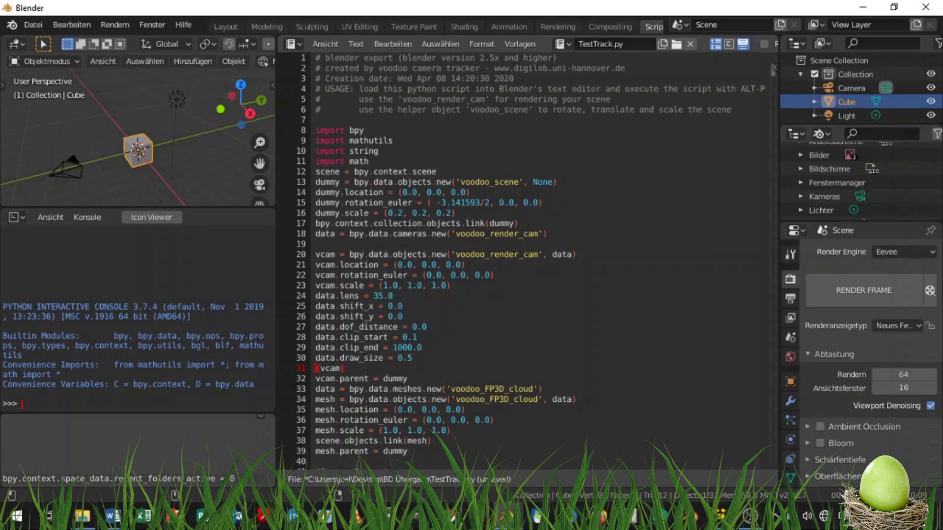
text(bpy.context.collection.objects.link()
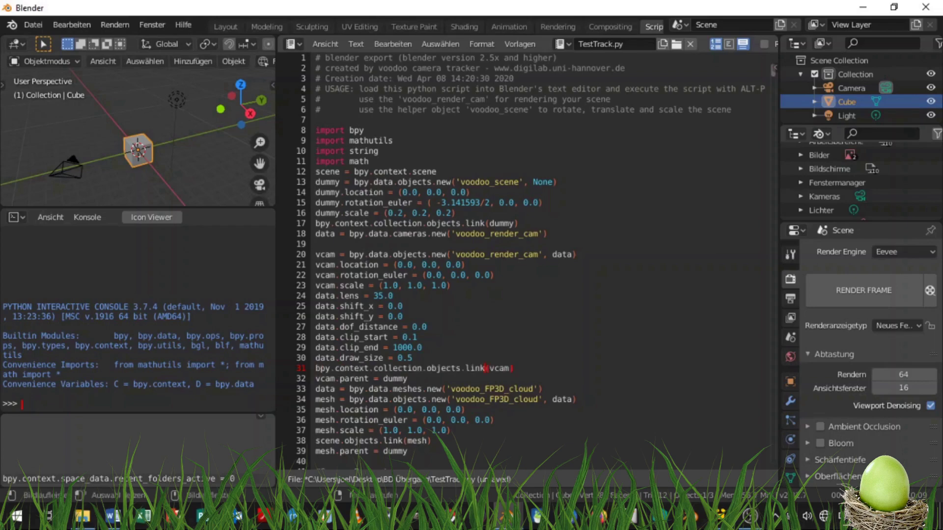
key(alt+Tab)
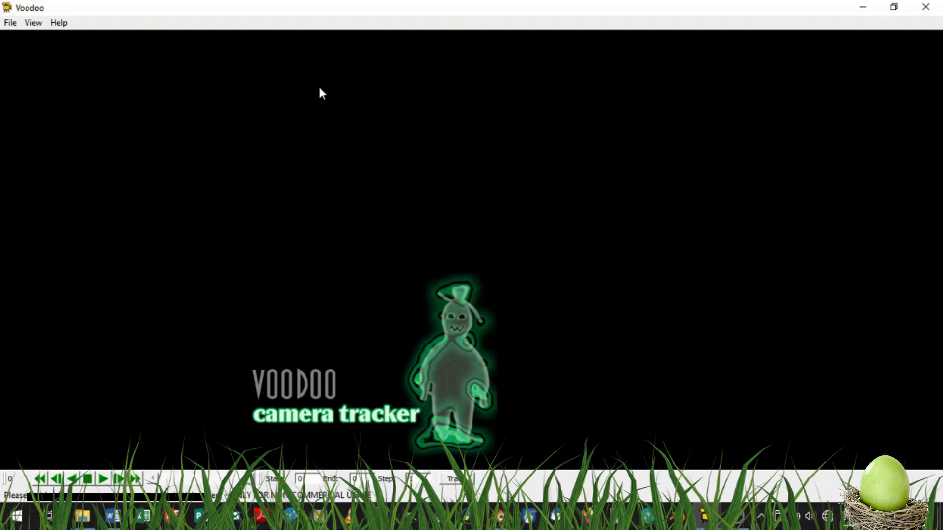
Step: Create a new image sequence from Voodoo Track Footage 0001.png, frames 1–518, and choose the camera move type
click(12, 23)
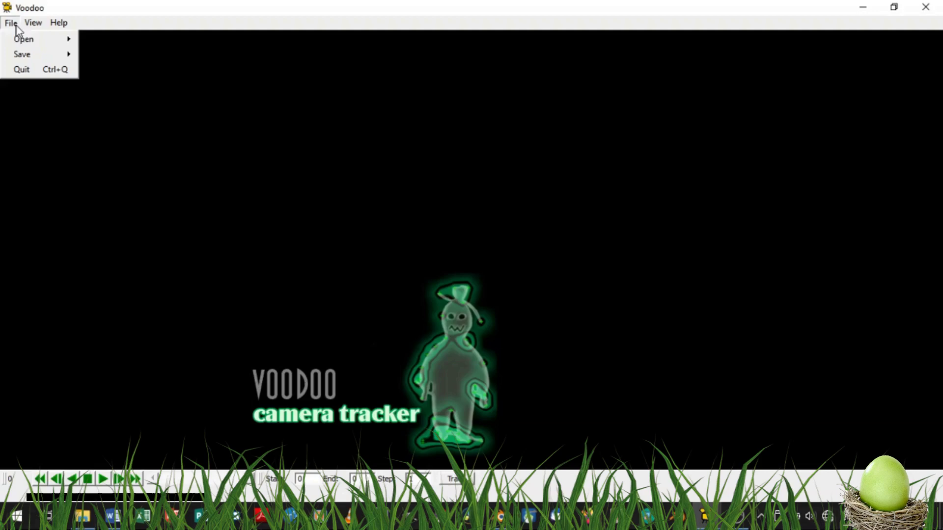
mouse_move(32, 43)
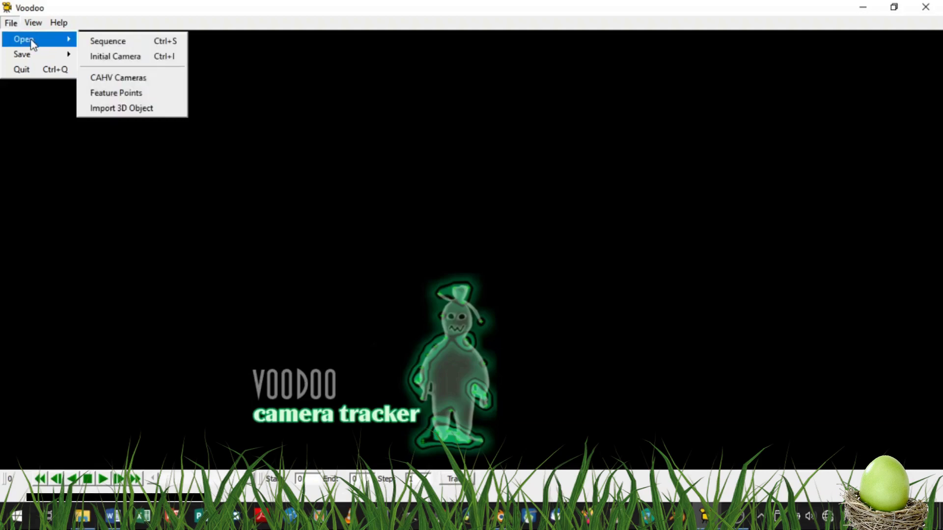
click(107, 42)
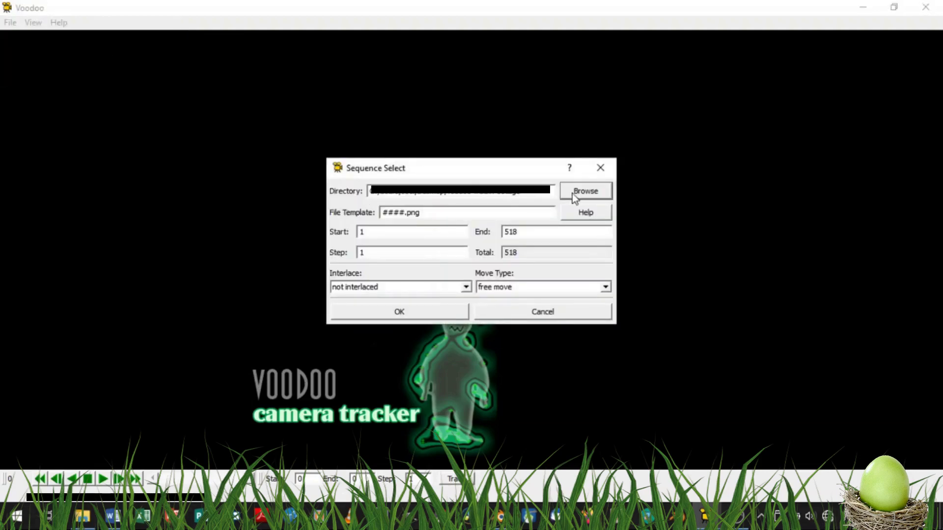
click(575, 193)
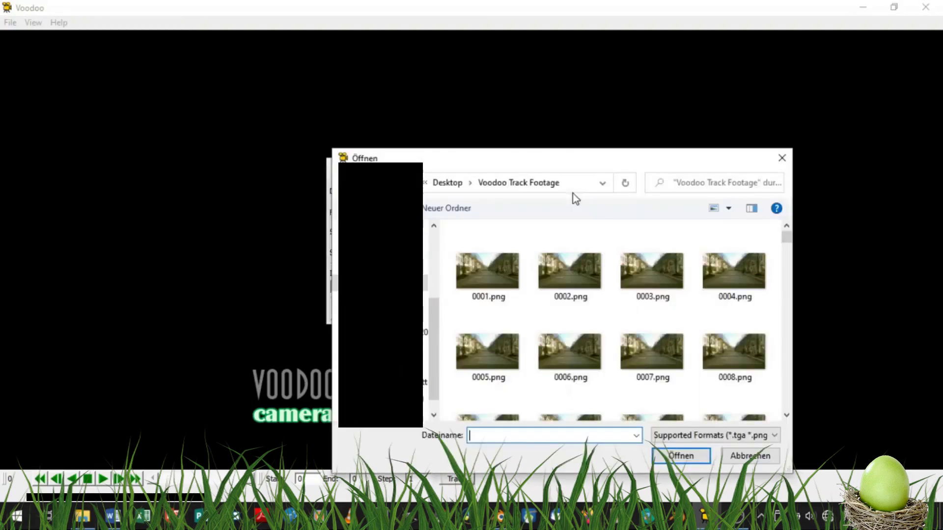
click(499, 281)
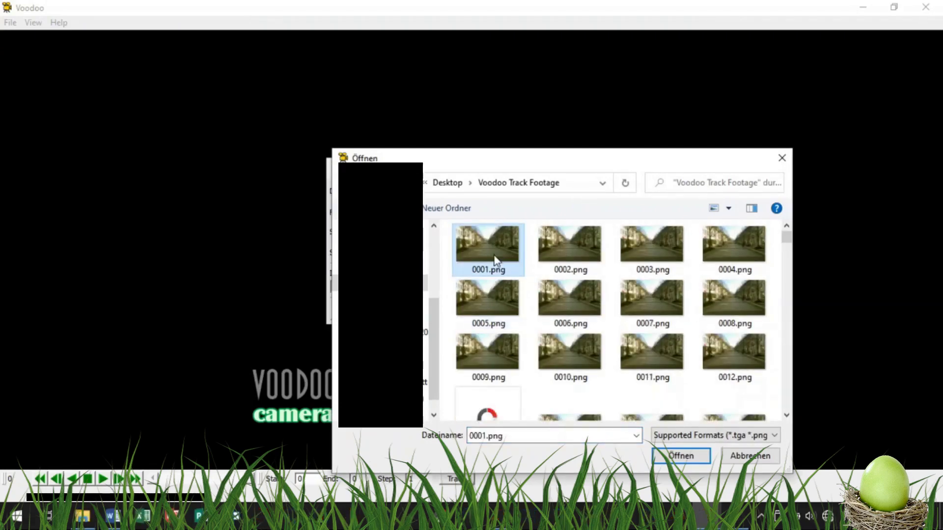
click(676, 457)
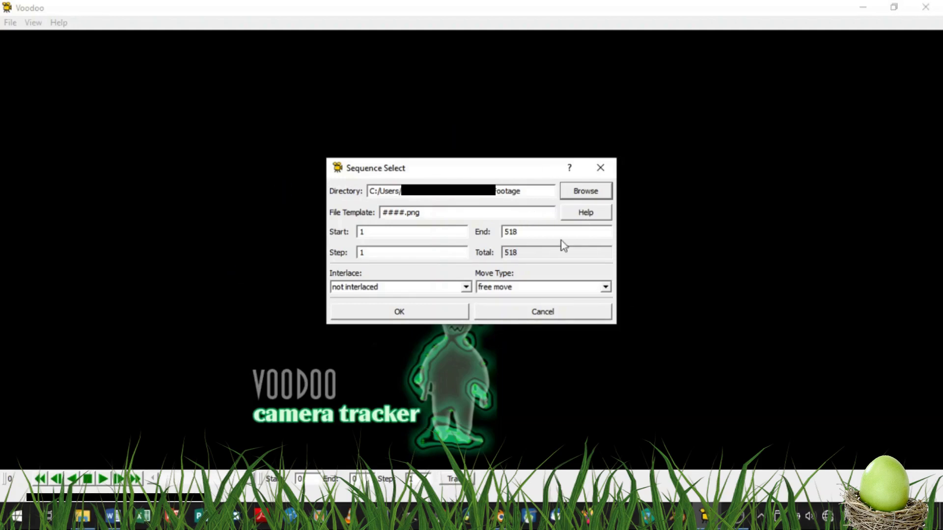
click(606, 287)
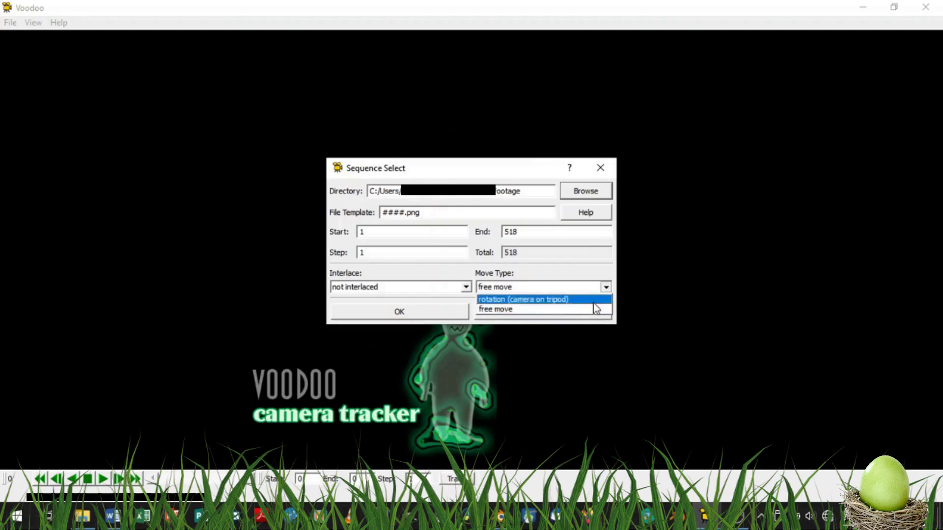
Step: Load the footage with free camera movement, then set the camera focal length to 4.2 mm
click(535, 311)
click(433, 313)
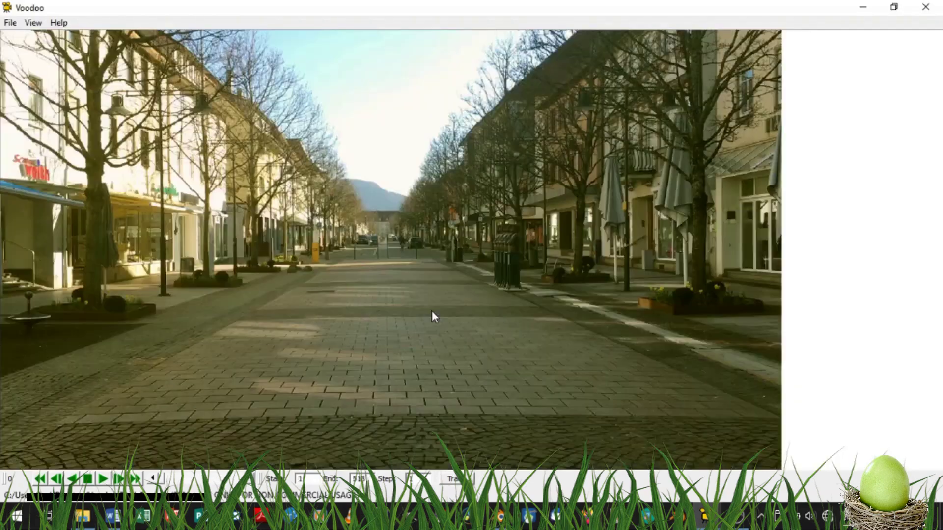
click(25, 23)
click(62, 67)
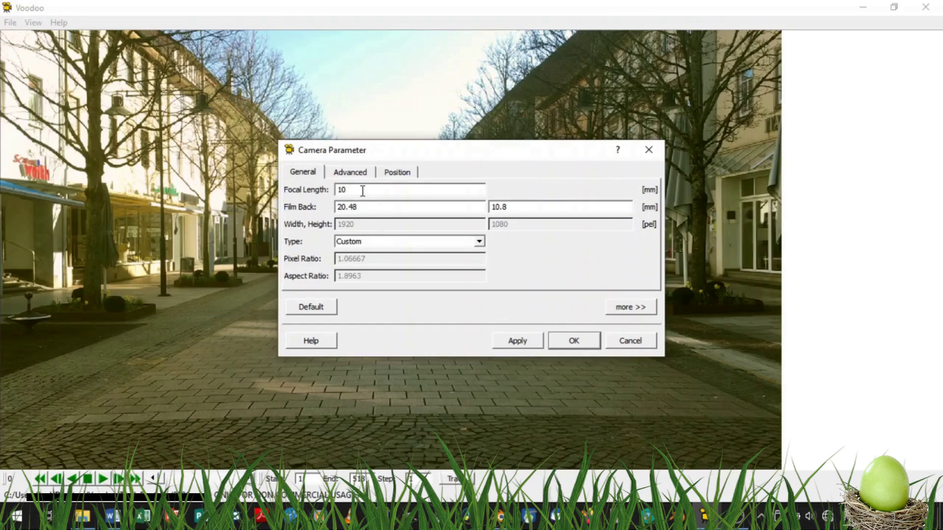
key(BackSpace)
key(BackSpace)
text(4.2)
click(574, 341)
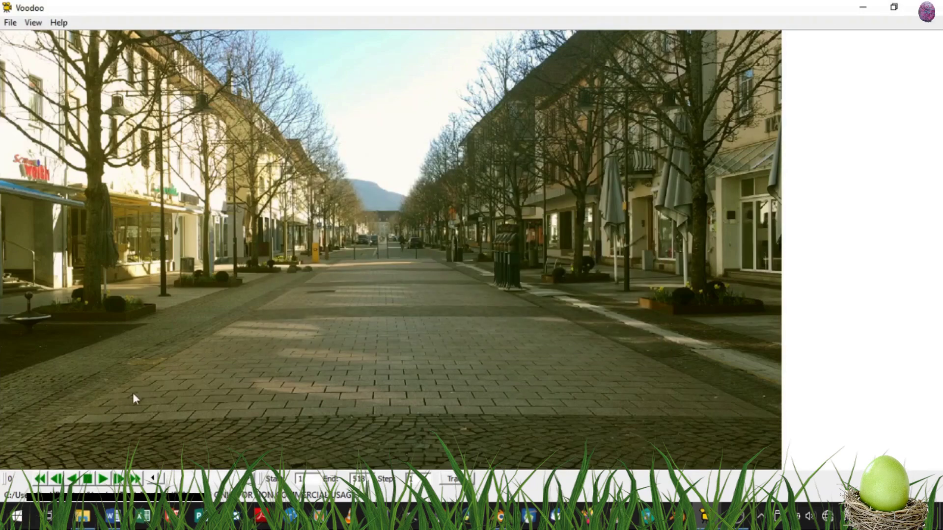
Step: Track the camera, then export it as Blender 2.5x script 'TestTrack' with all 3D points
click(454, 479)
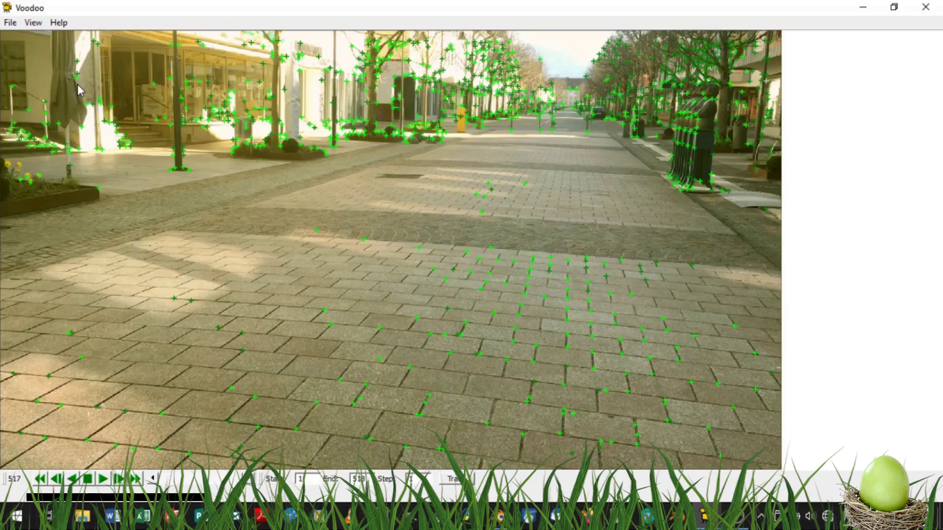
click(12, 26)
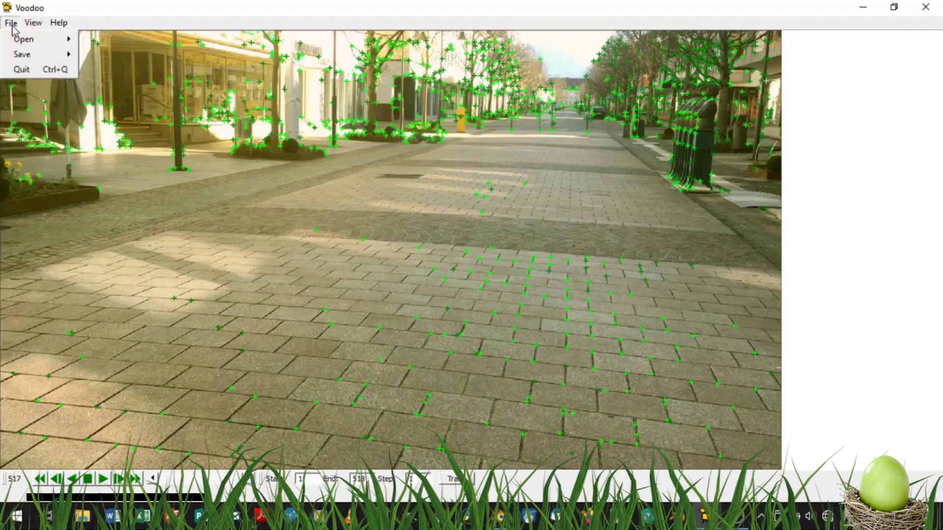
mouse_move(34, 55)
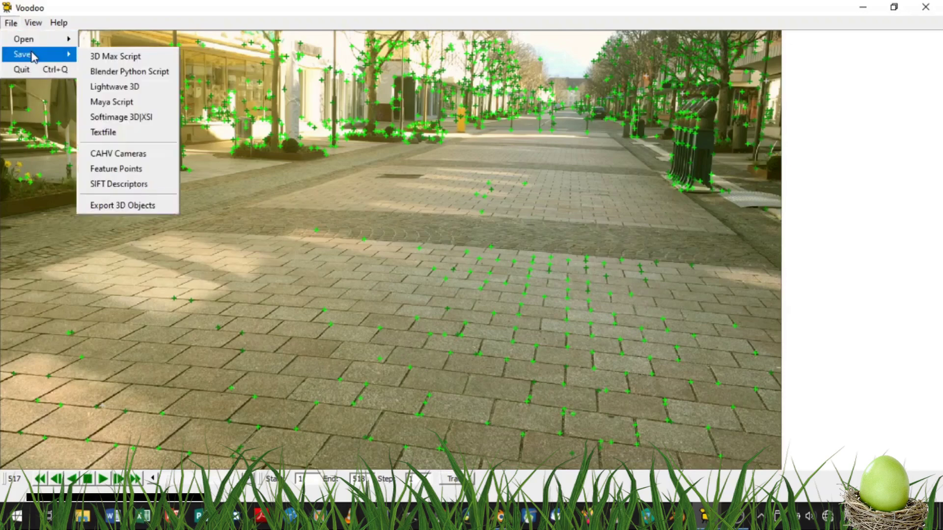
click(122, 72)
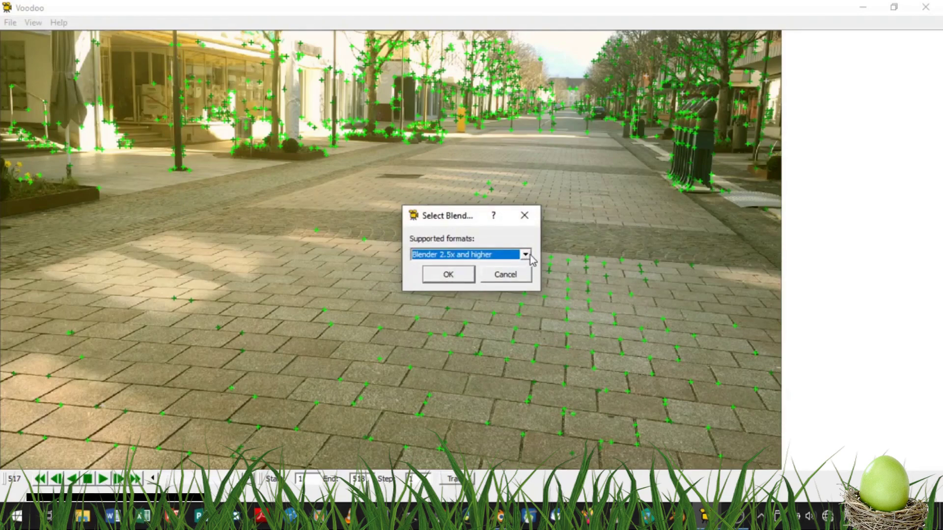
click(447, 276)
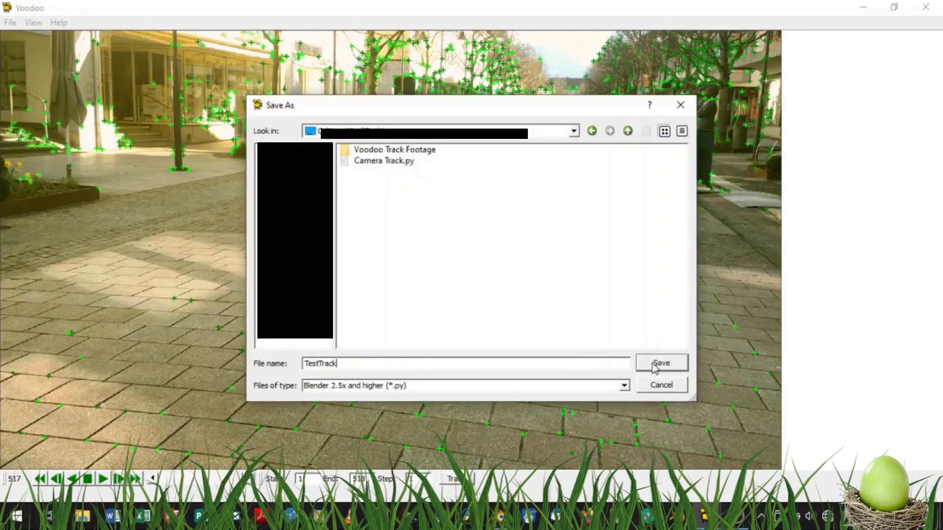
click(660, 363)
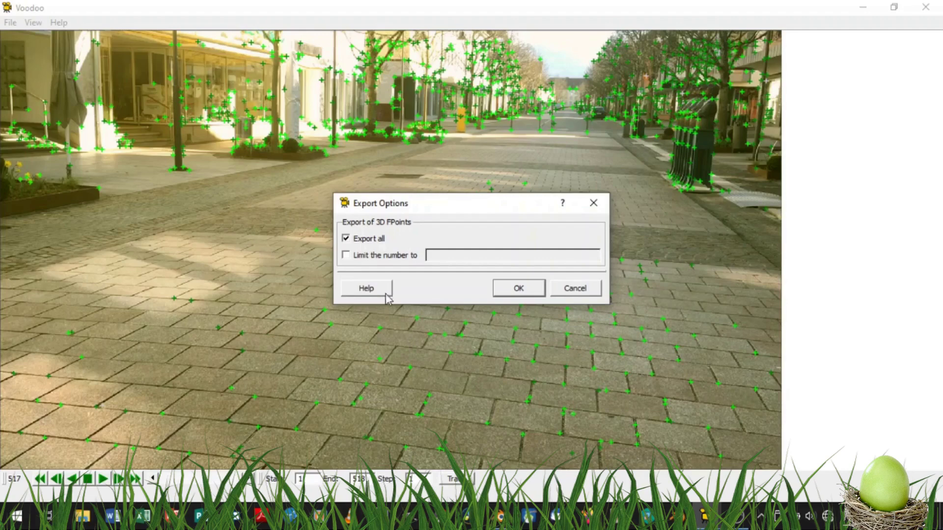
click(518, 290)
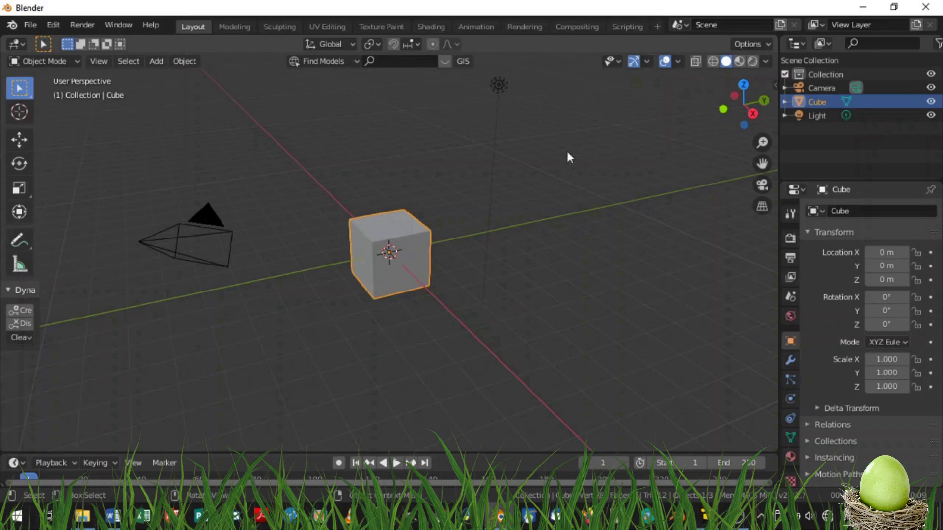
Step: Switch Blender to the Scripting workspace
click(612, 30)
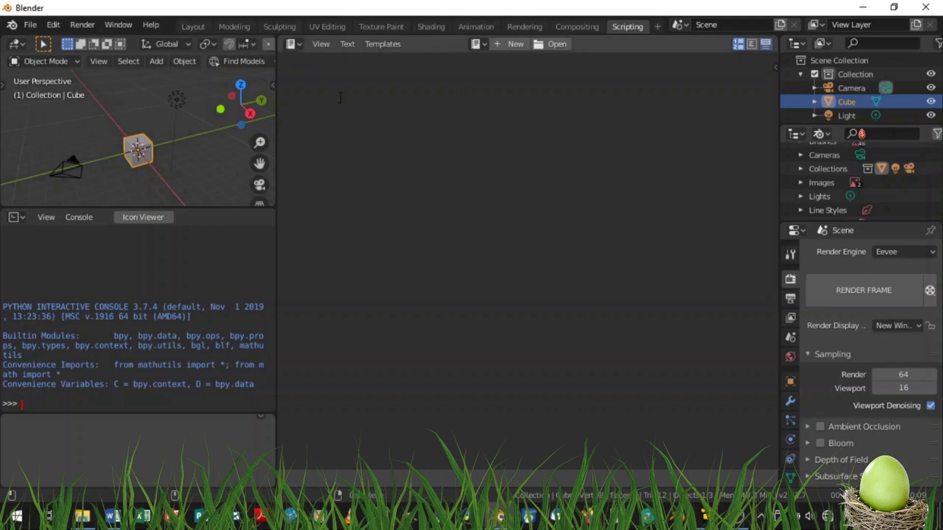
Step: In the Layout workspace, import TestTrack.py with Object > Import > Open Voodoo Camera Track
click(201, 25)
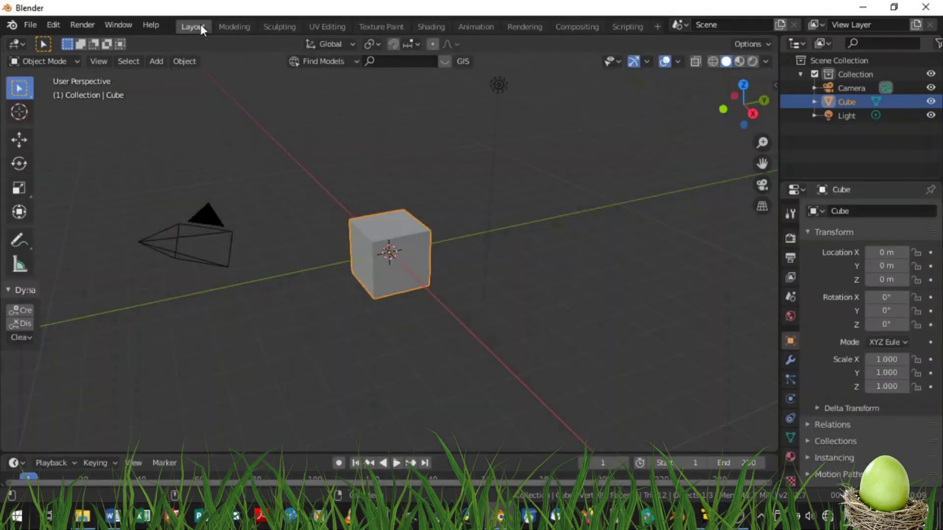
click(198, 63)
scroll(224, 498, down, 3)
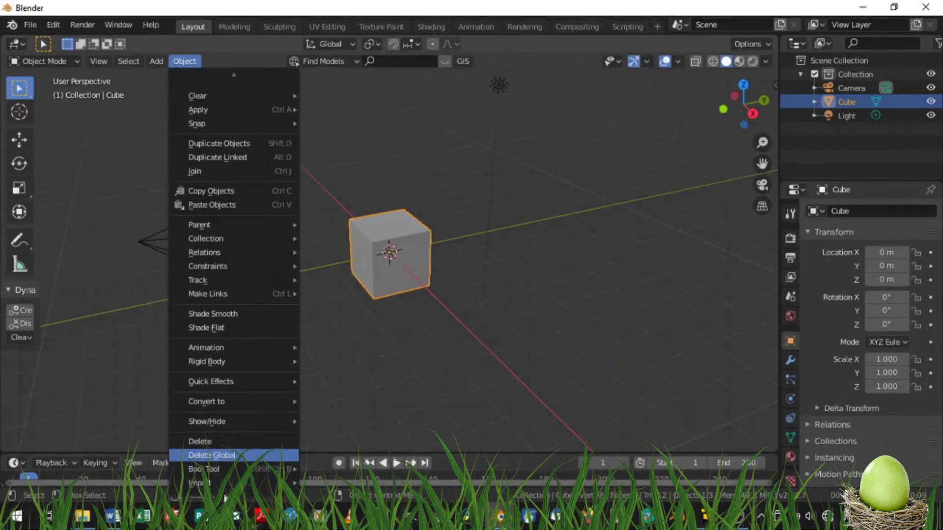
mouse_move(230, 485)
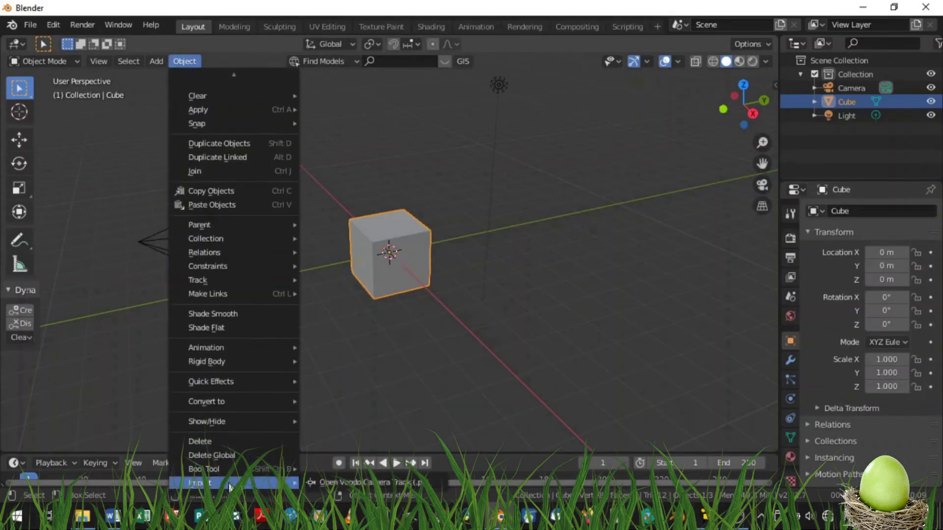
click(344, 483)
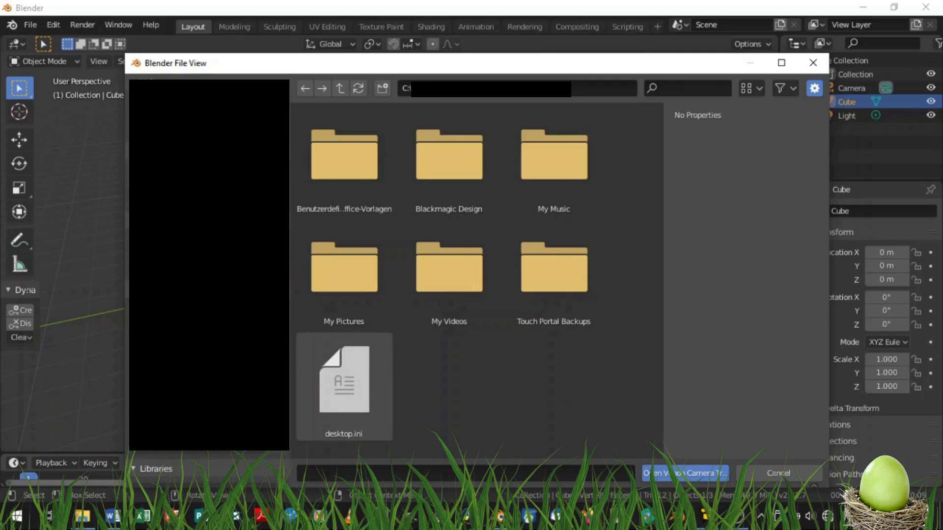
scroll(383, 396, down, 5)
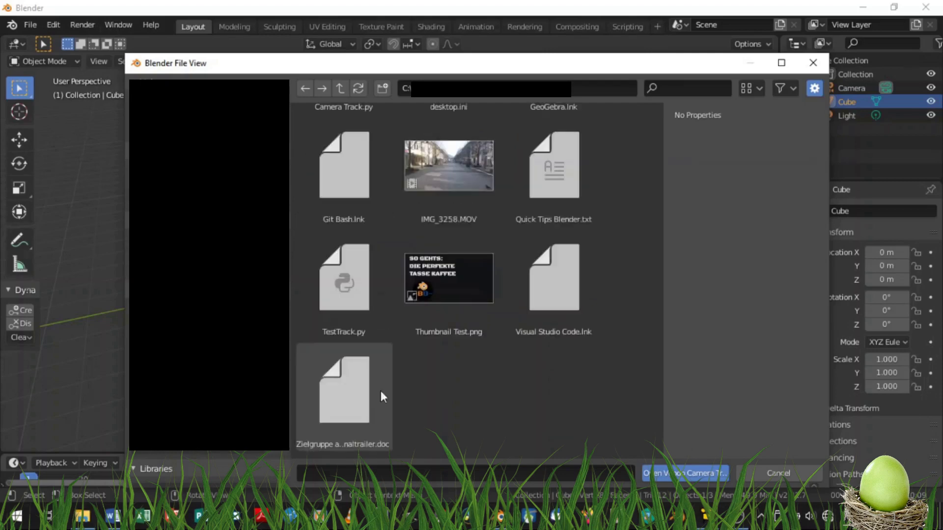
click(382, 310)
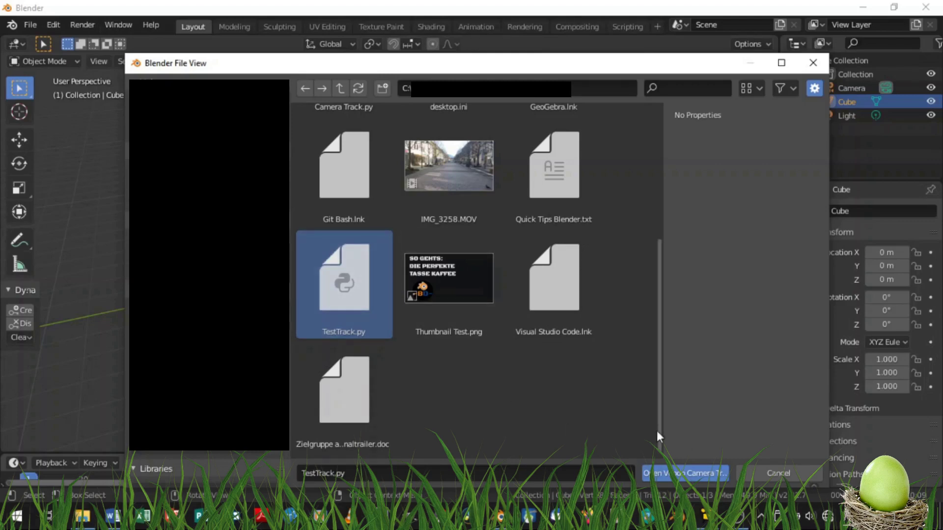
click(692, 472)
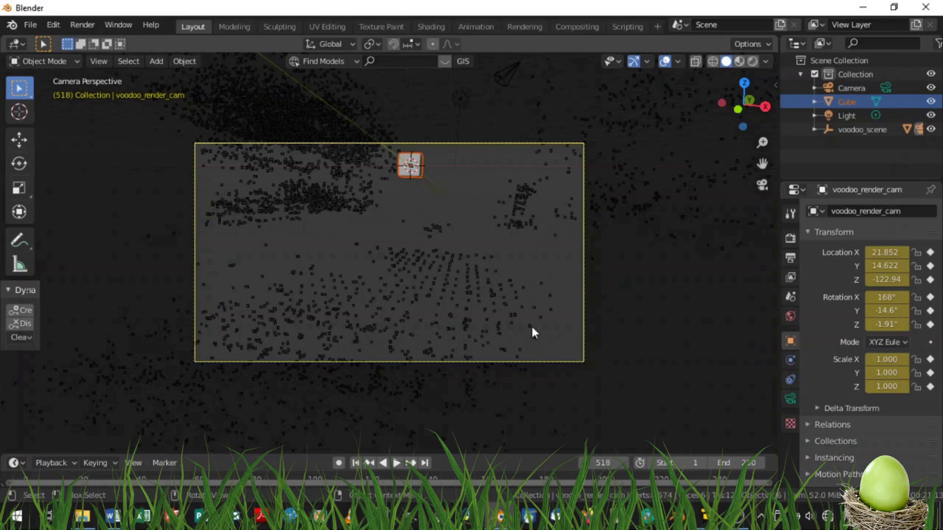
Step: Enable Background Images on the render camera and add a Movie Clip background slot
click(788, 400)
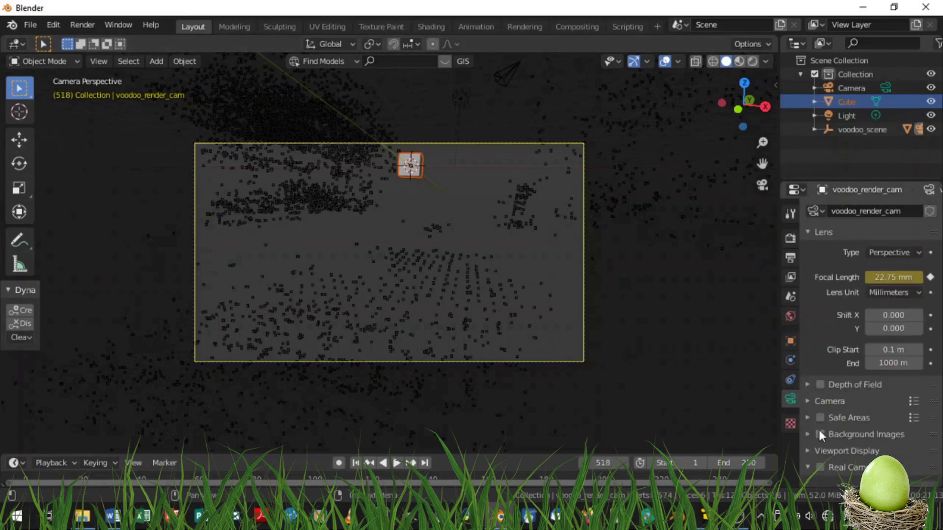
click(803, 432)
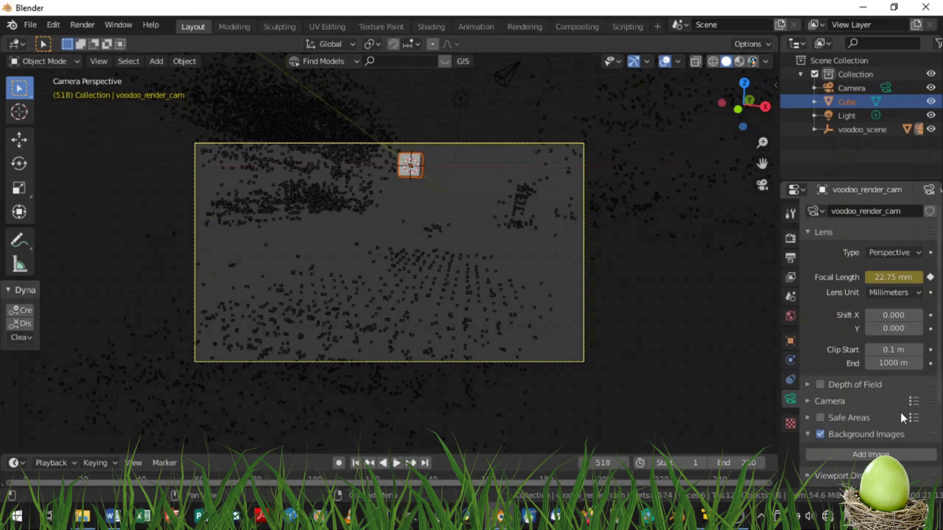
scroll(904, 415, down, 3)
click(878, 373)
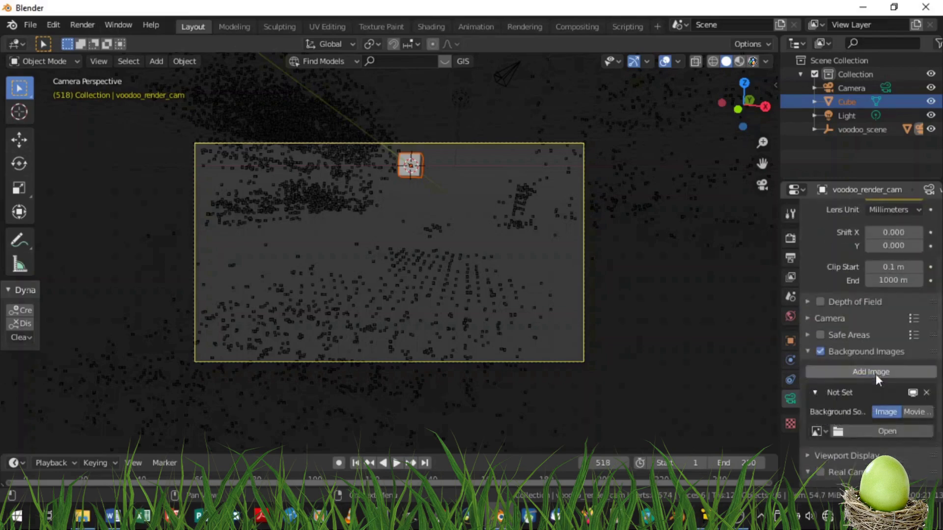
click(916, 412)
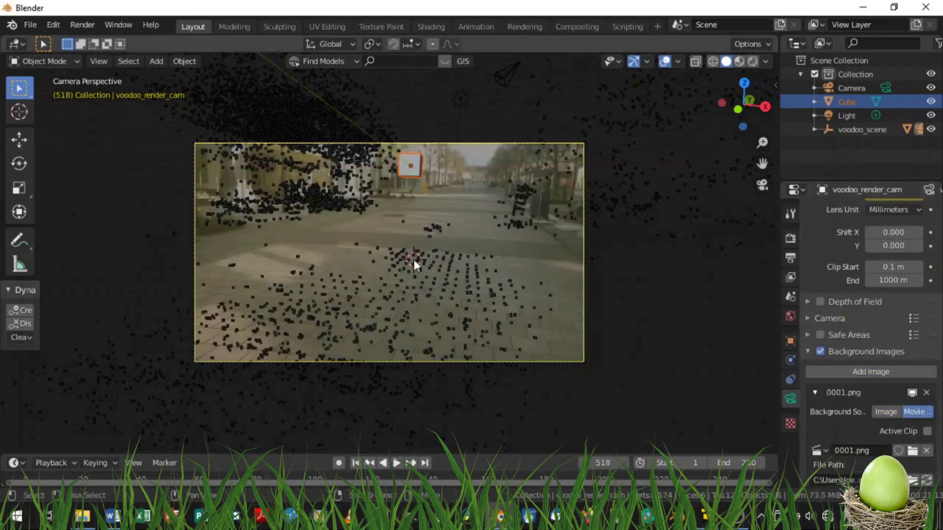
Step: Add a Suzanne monkey mesh to the scene from the Shift+A Mesh menu
key(shift+a)
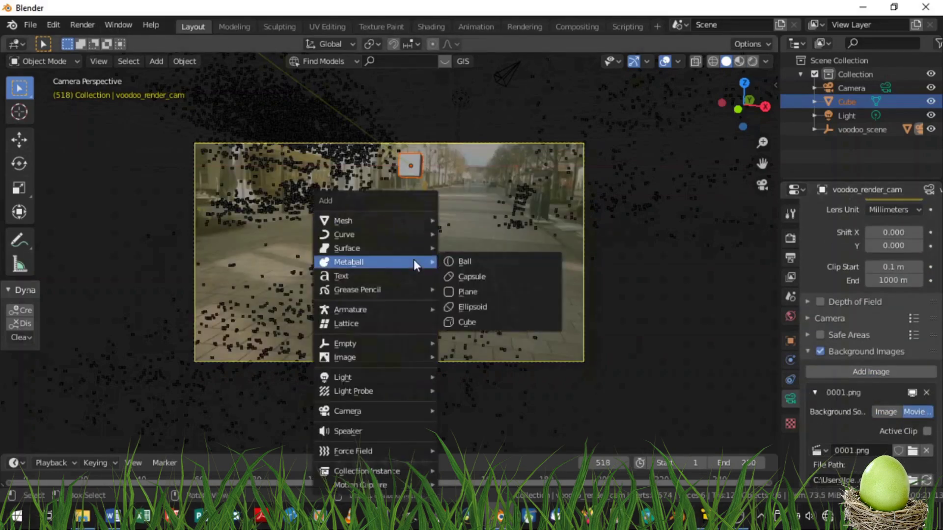
mouse_move(411, 221)
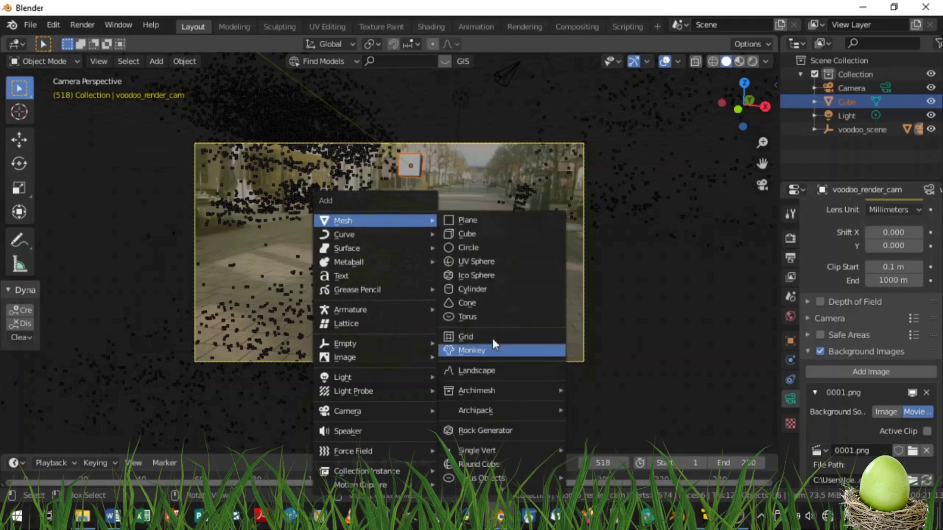
click(474, 350)
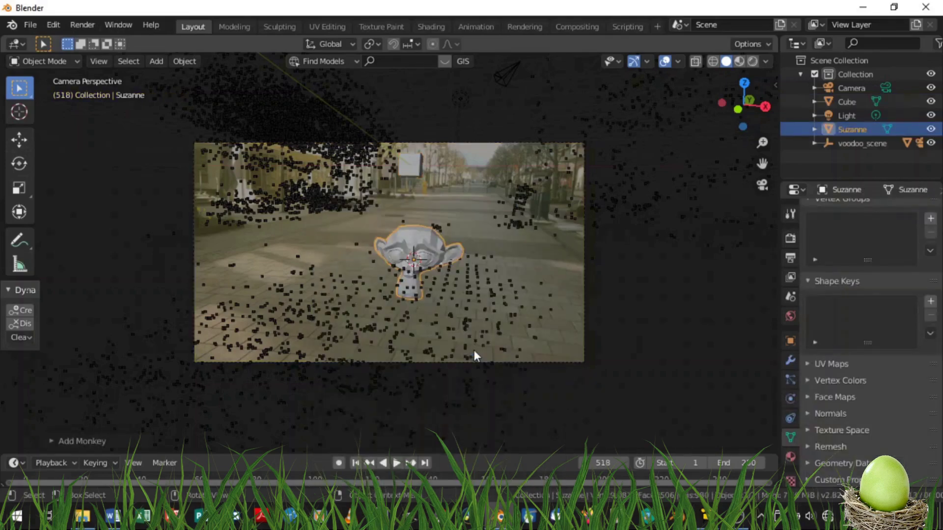